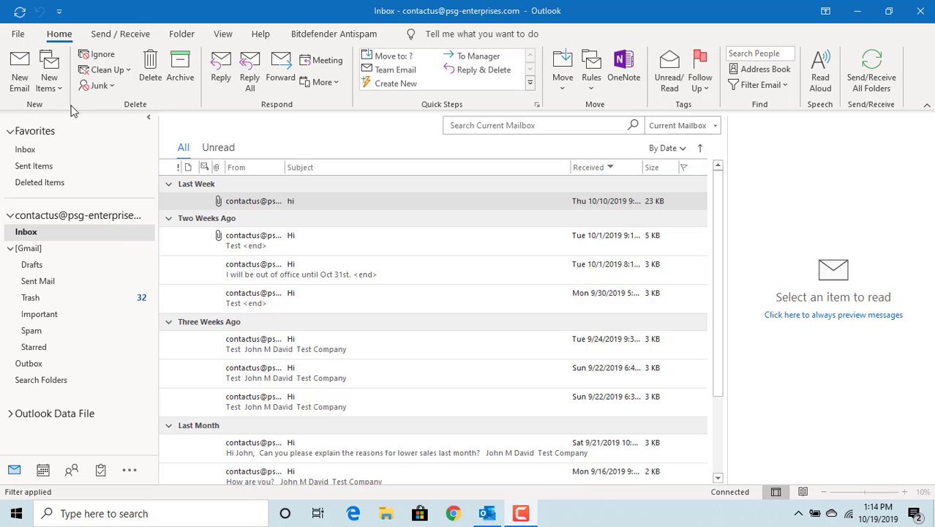
Create a new meeting request, check the available sender accounts, and title the meeting "Project Status"
{"action": "left_click", "coordinate": [52, 87]}
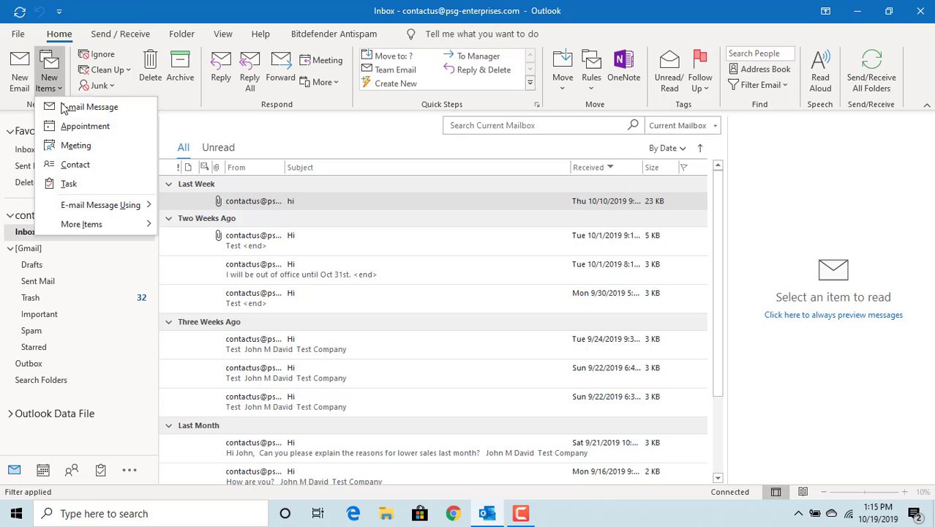
{"action": "left_click", "coordinate": [86, 152]}
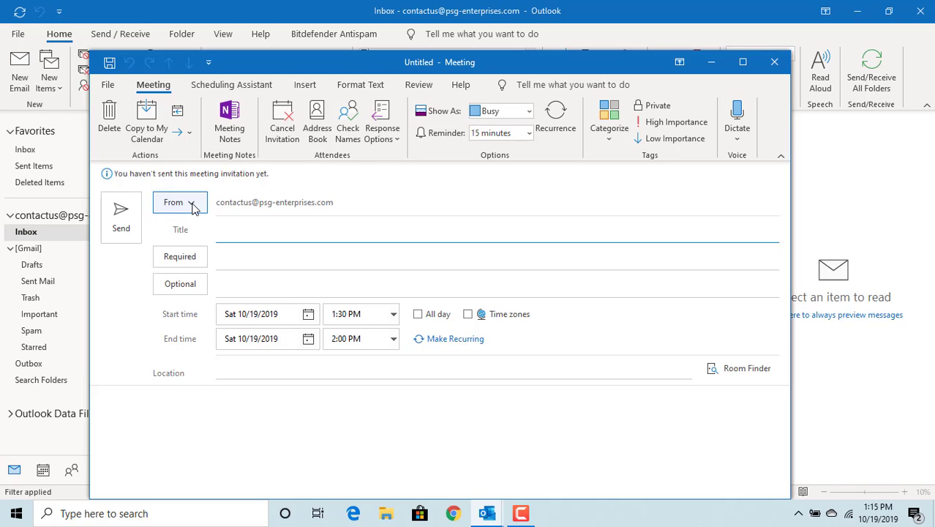
{"action": "left_click", "coordinate": [192, 206]}
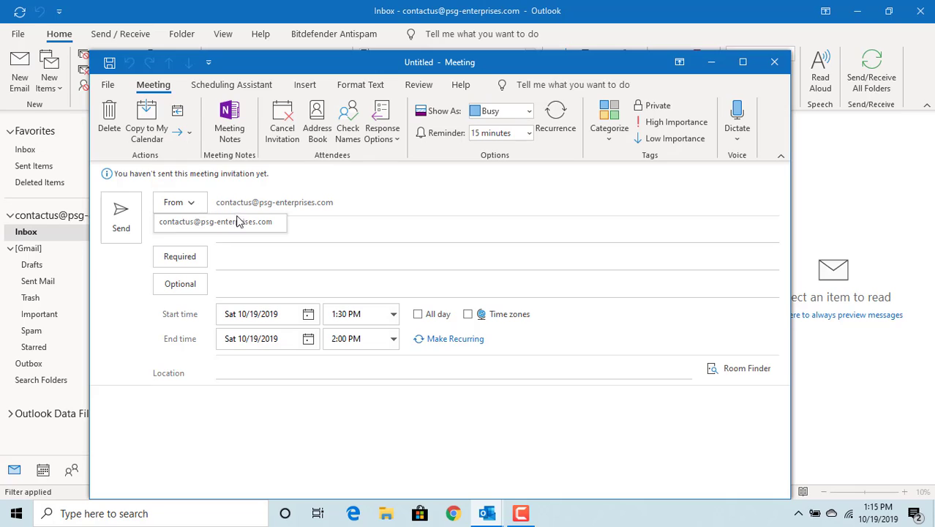
{"action": "left_click", "coordinate": [193, 208]}
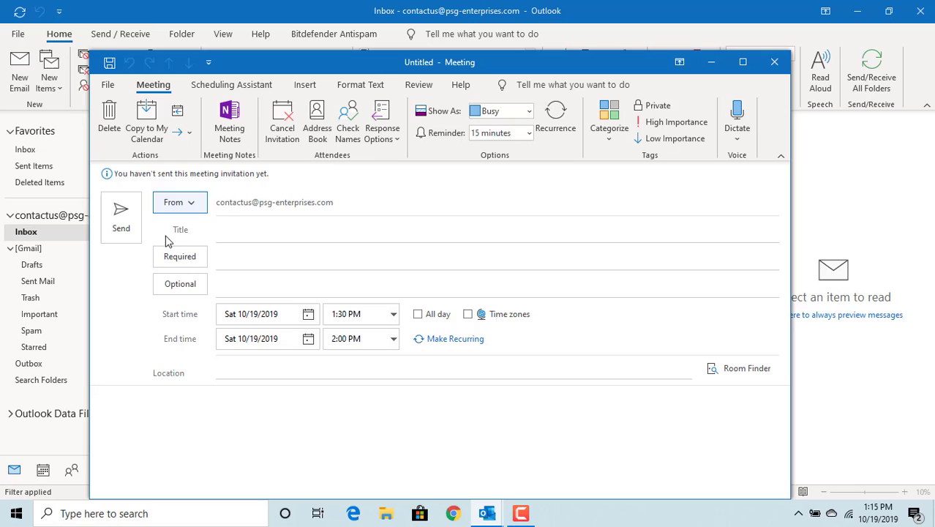
{"action": "left_click", "coordinate": [224, 228]}
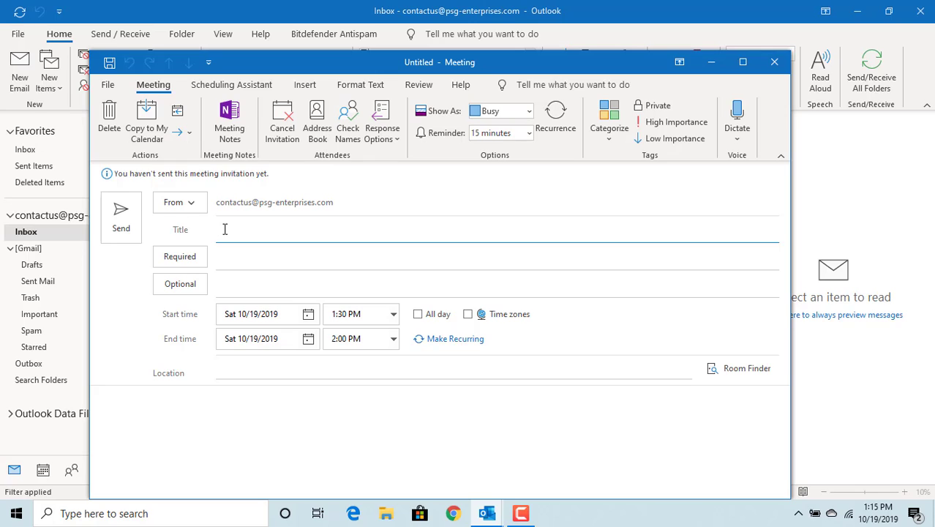
{"action": "type", "text": "Project Status"}
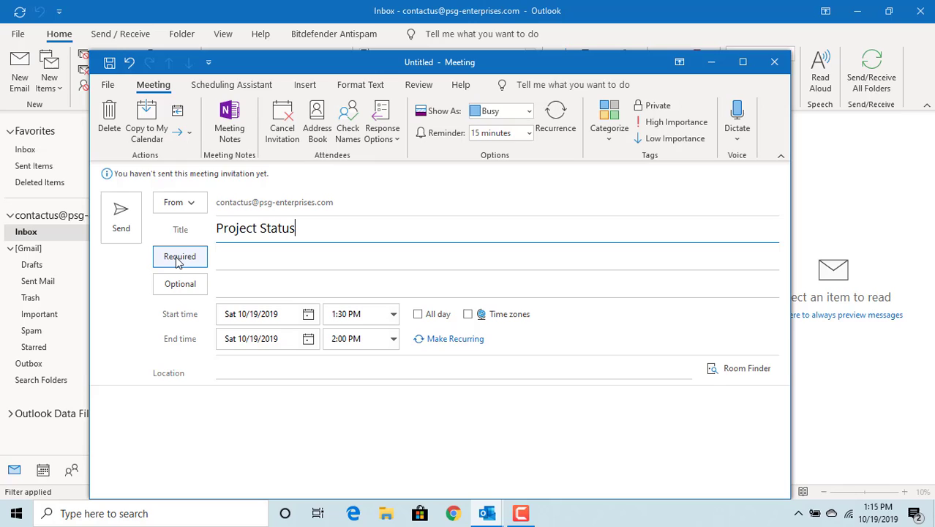
Add the second contact in the address book to the meeting as a required attendee
{"action": "left_click", "coordinate": [234, 264]}
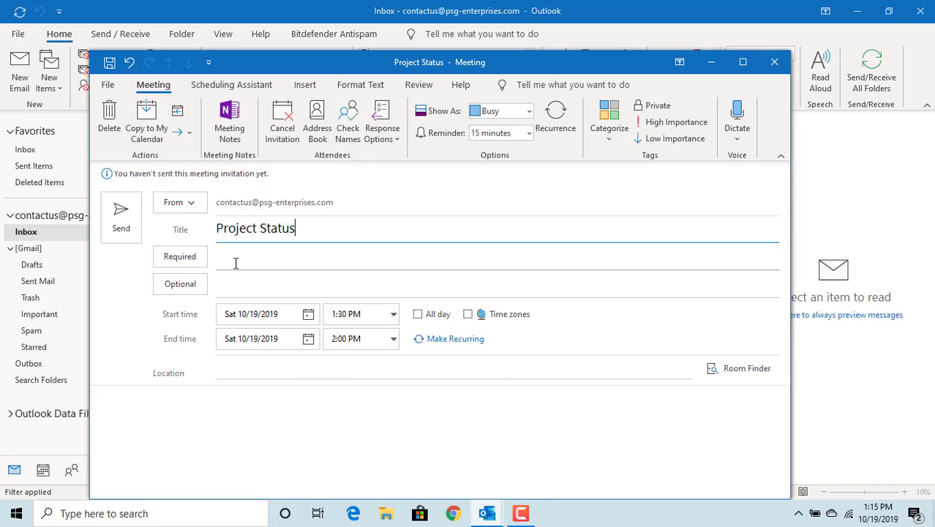
{"action": "left_click", "coordinate": [235, 264]}
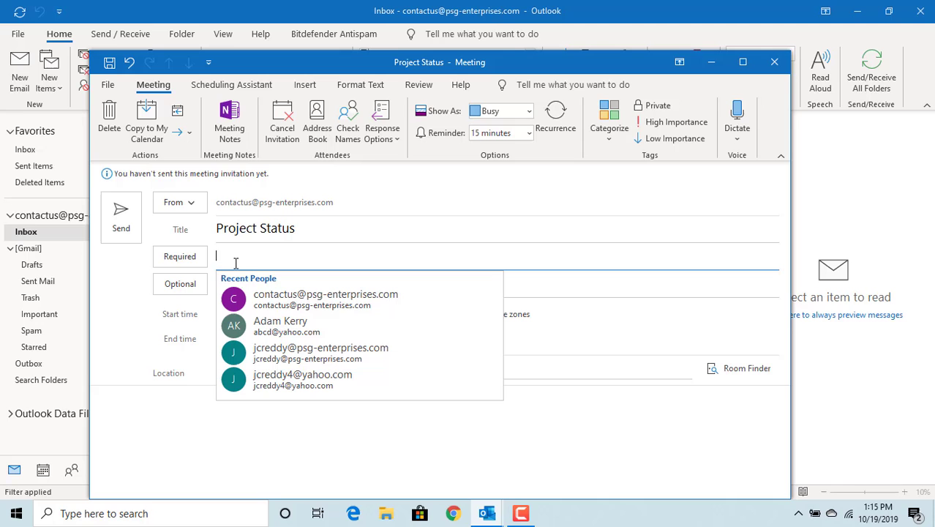
{"action": "left_click", "coordinate": [189, 265]}
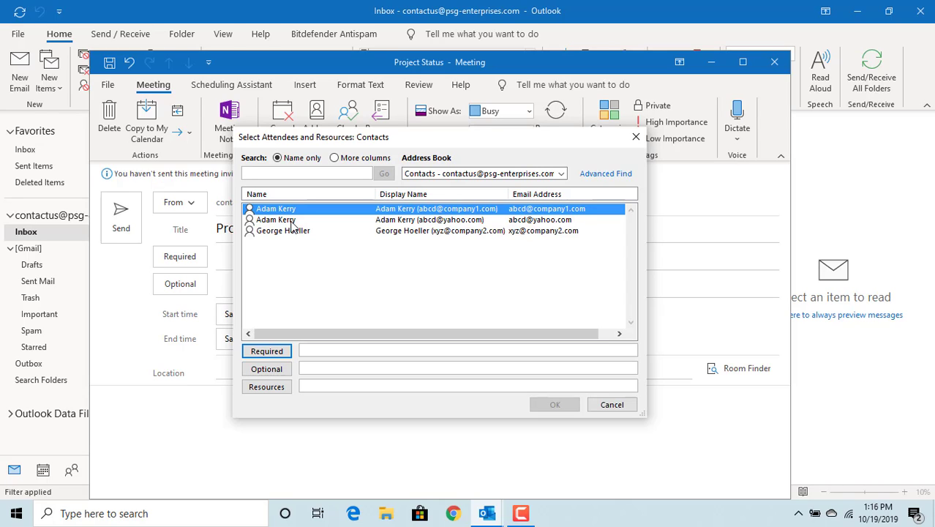
{"action": "left_click", "coordinate": [292, 220]}
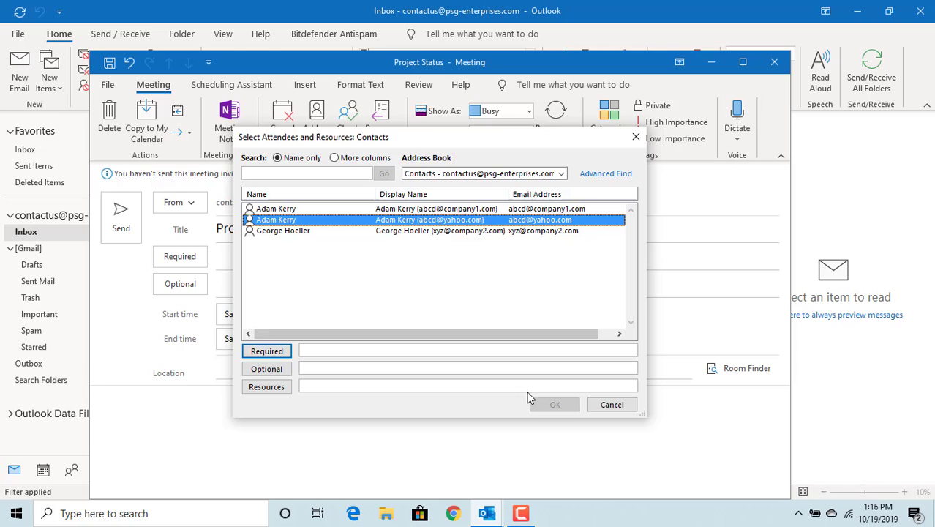
{"action": "left_click", "coordinate": [268, 351]}
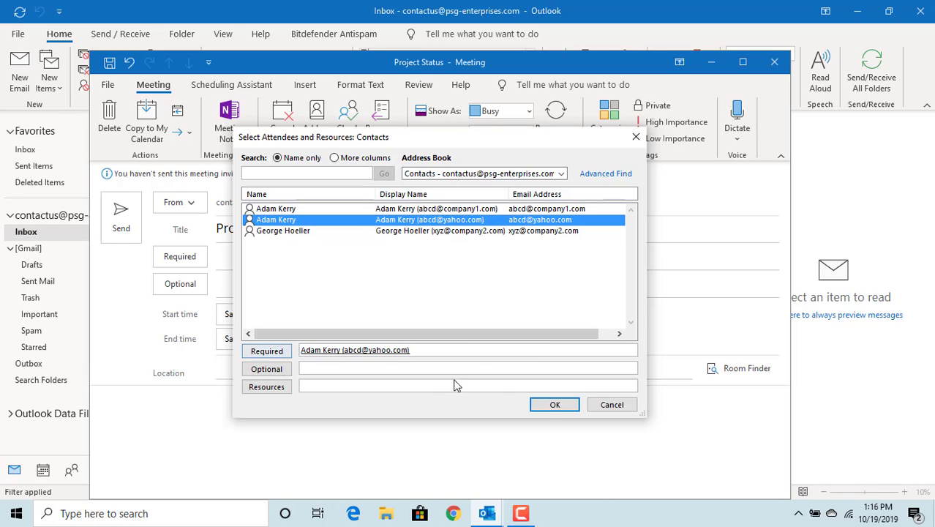
{"action": "left_click", "coordinate": [555, 407]}
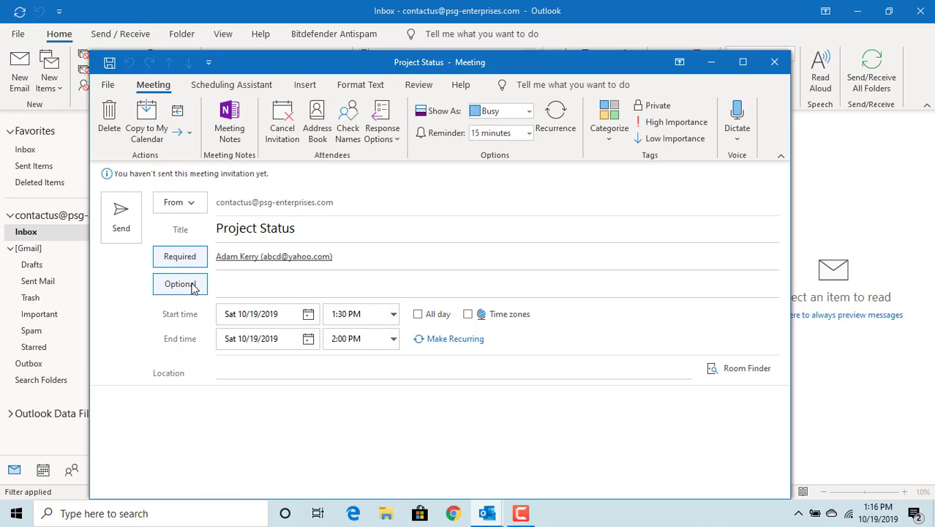
Add the third contact in the address book to the meeting as an optional attendee
{"action": "left_click", "coordinate": [194, 291]}
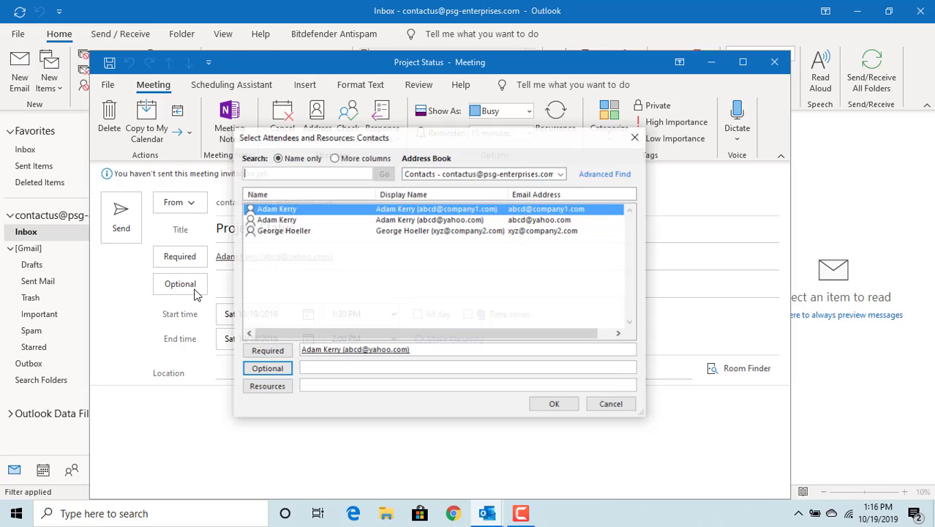
{"action": "left_click", "coordinate": [300, 232]}
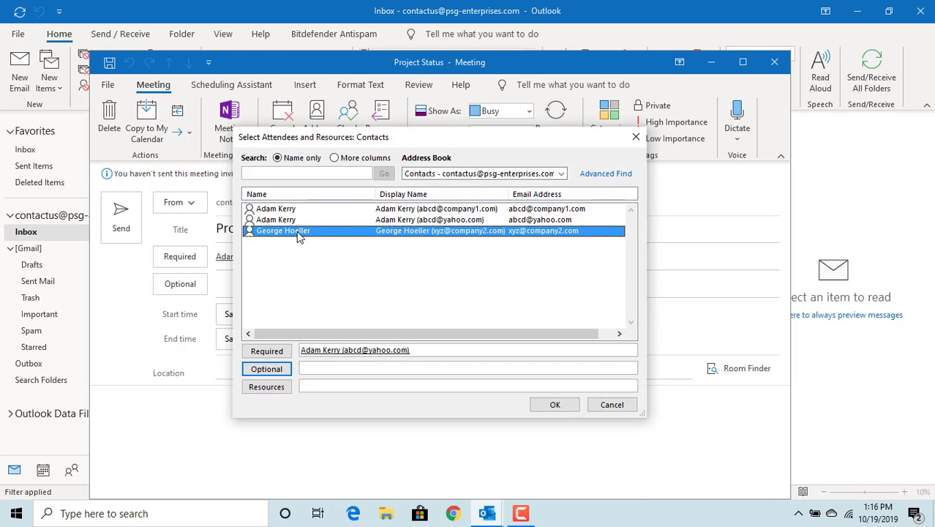
{"action": "left_click", "coordinate": [267, 369]}
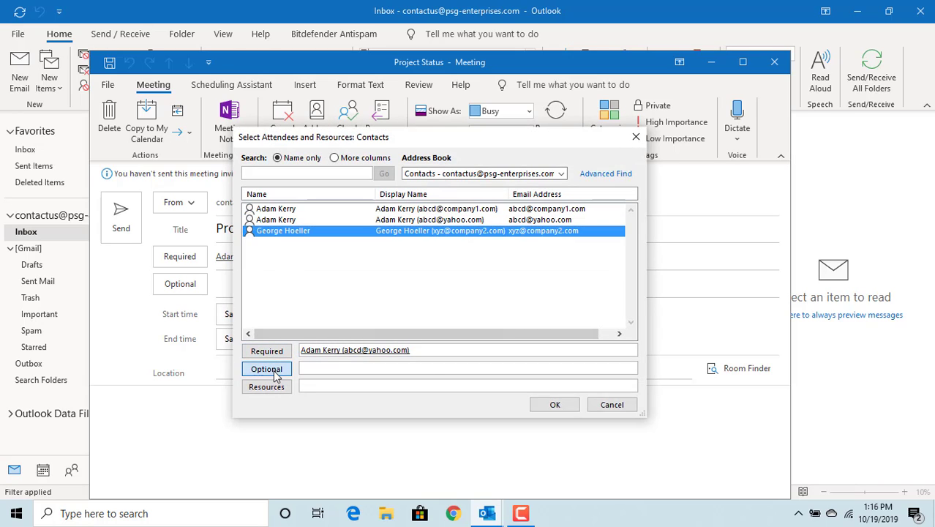
{"action": "left_click", "coordinate": [553, 404]}
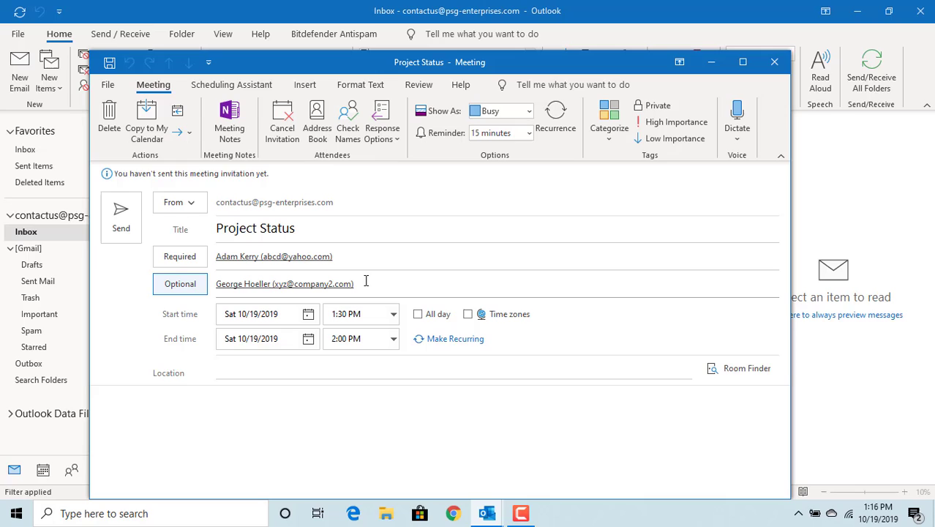
Set the meeting's start date to Monday 10/21/2019 and try the all-day option, leaving it off
{"action": "left_click", "coordinate": [273, 315]}
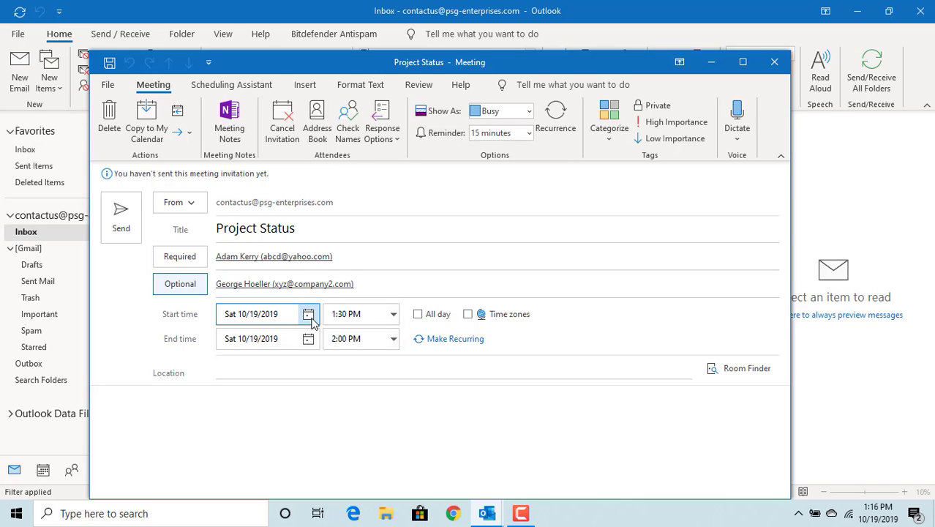
{"action": "left_click", "coordinate": [307, 315]}
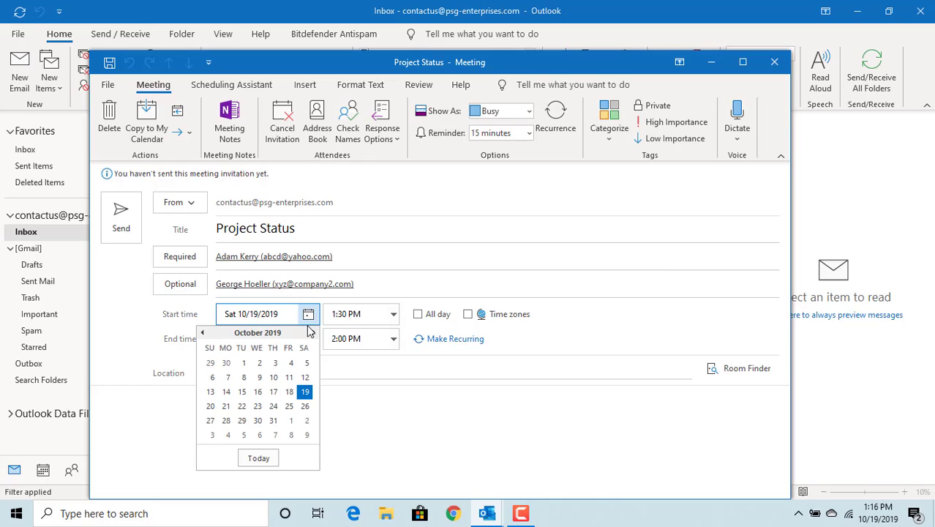
{"action": "left_click", "coordinate": [227, 408]}
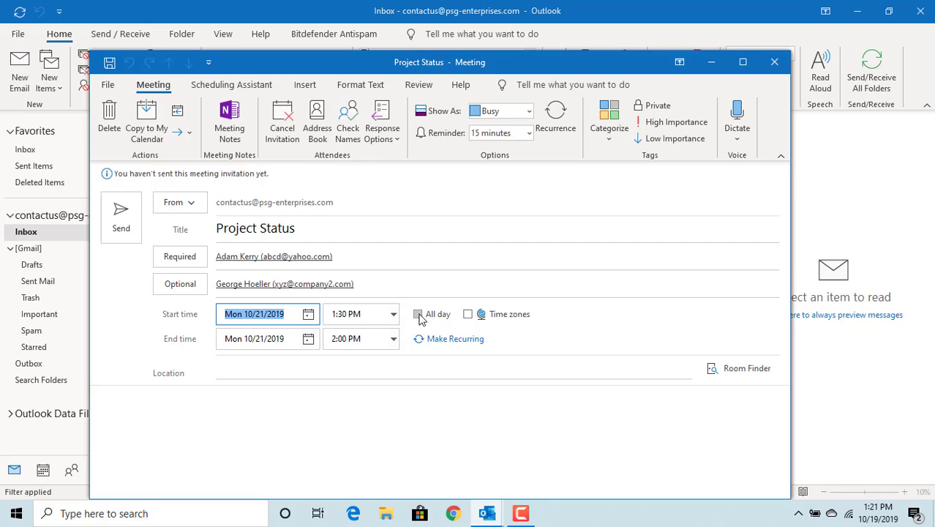
{"action": "left_click", "coordinate": [418, 315]}
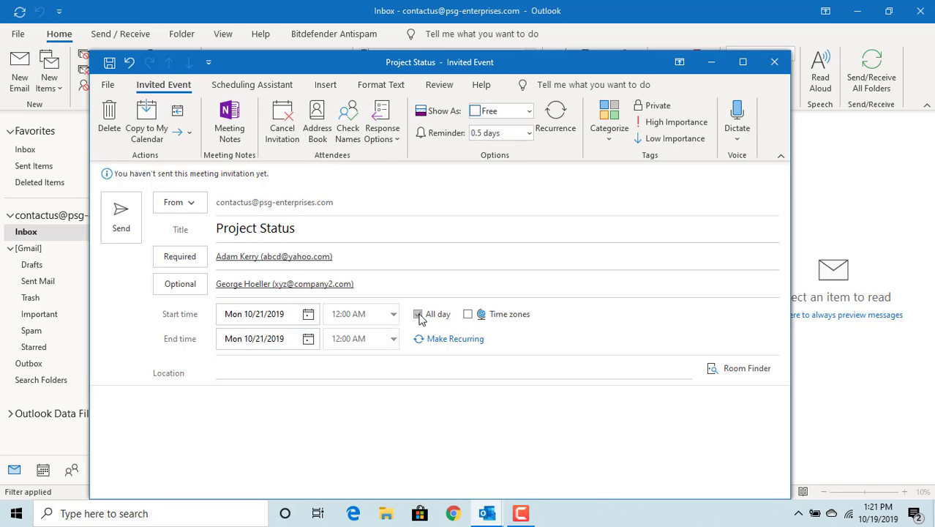
{"action": "left_click", "coordinate": [418, 314]}
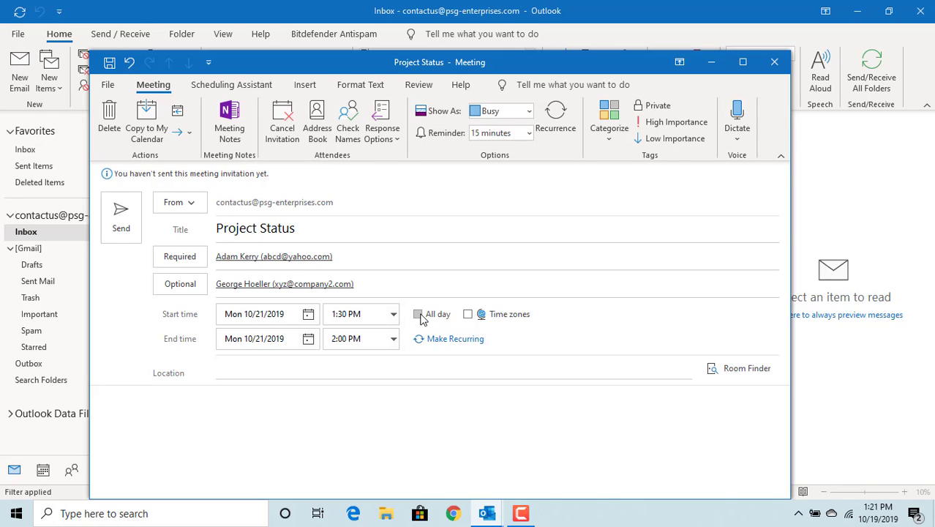
Open the meeting's recurrence settings and try a daily pattern and a weekly pattern on Monday, Wednesday and Friday
{"action": "left_click", "coordinate": [448, 339]}
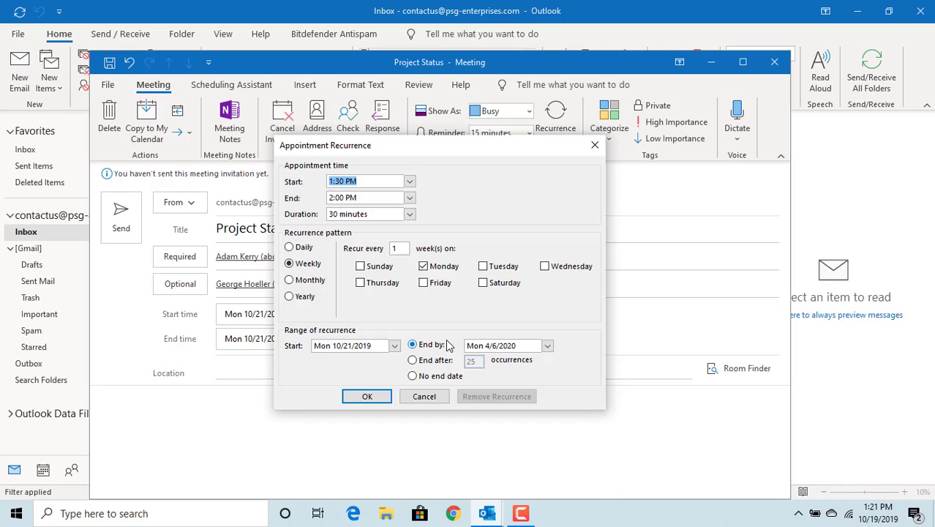
{"action": "left_click", "coordinate": [289, 247]}
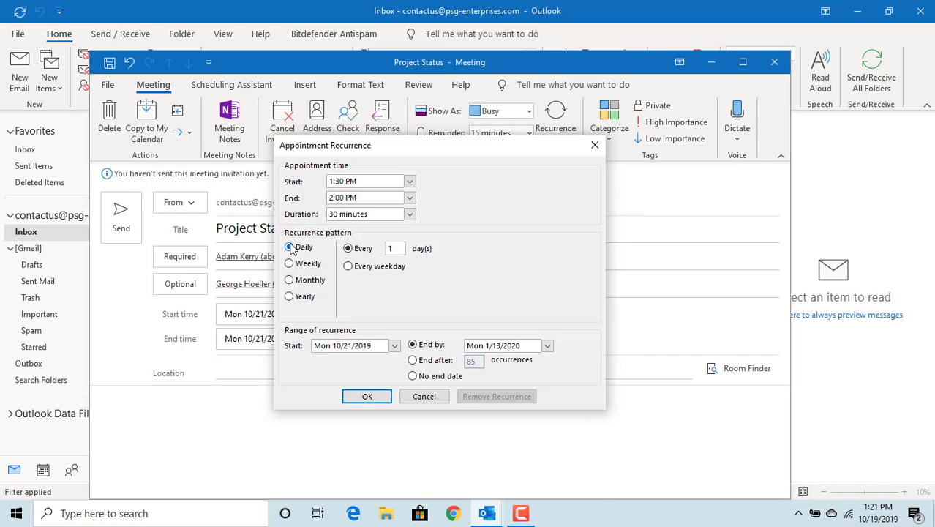
{"action": "left_click", "coordinate": [291, 265]}
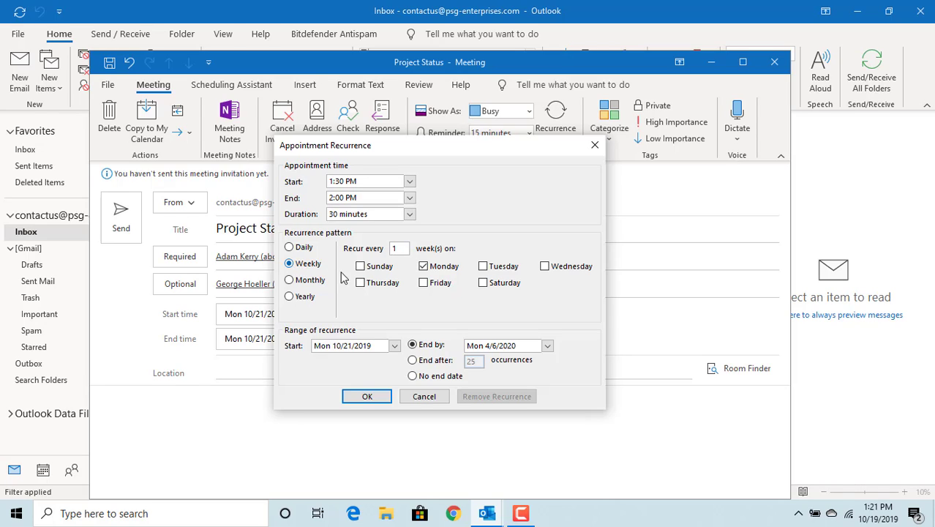
{"action": "left_click", "coordinate": [423, 282]}
{"action": "left_click", "coordinate": [544, 267]}
Try a monthly recurrence on the third Monday of every month, viewing the available ordinal and weekday choices
{"action": "left_click", "coordinate": [289, 284]}
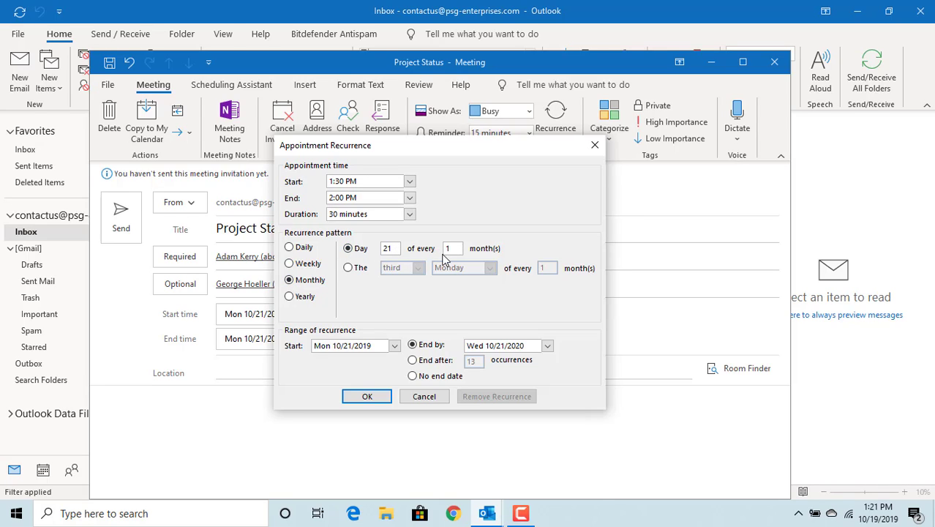
{"action": "left_click", "coordinate": [347, 267]}
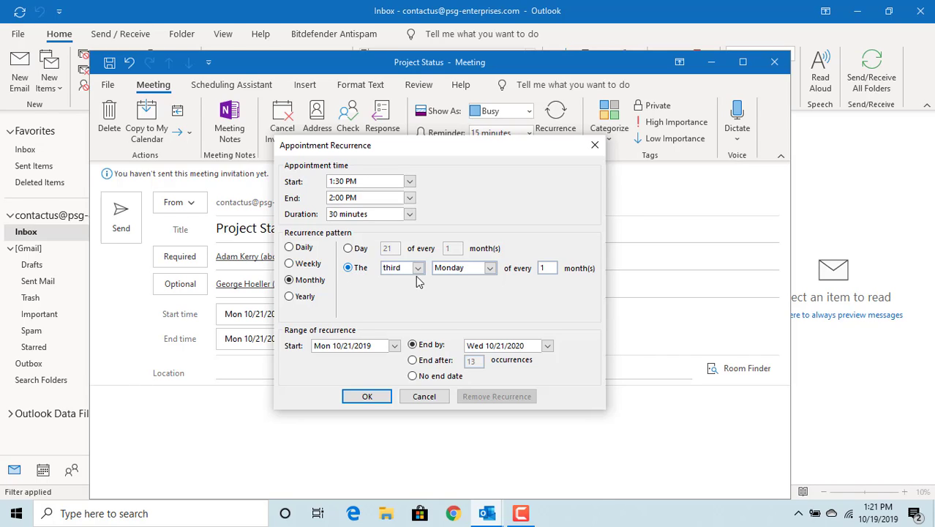
{"action": "left_click", "coordinate": [418, 269]}
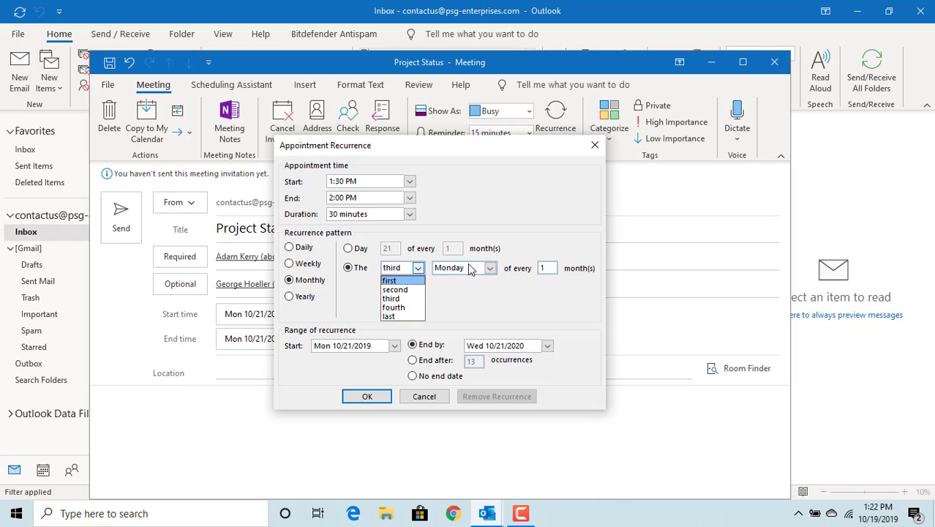
{"action": "left_click", "coordinate": [493, 271]}
{"action": "left_click", "coordinate": [492, 269]}
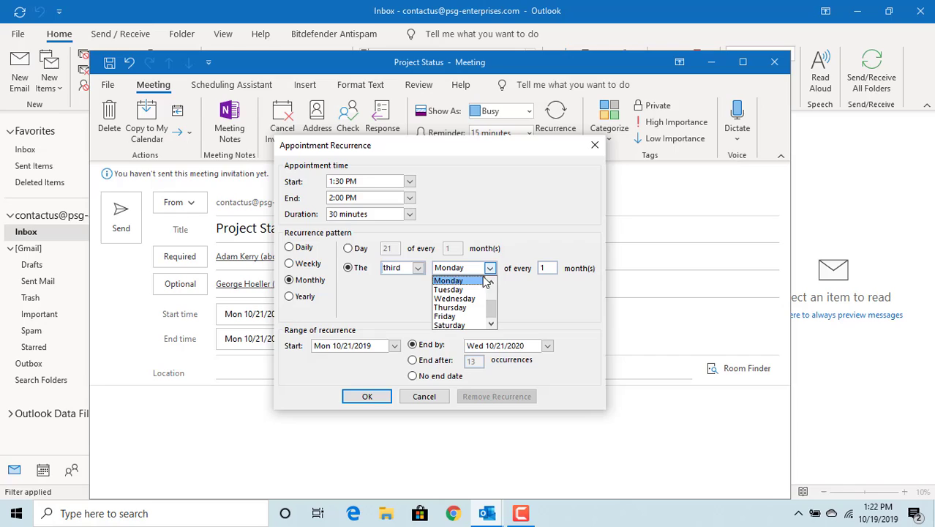
{"action": "left_click", "coordinate": [490, 269]}
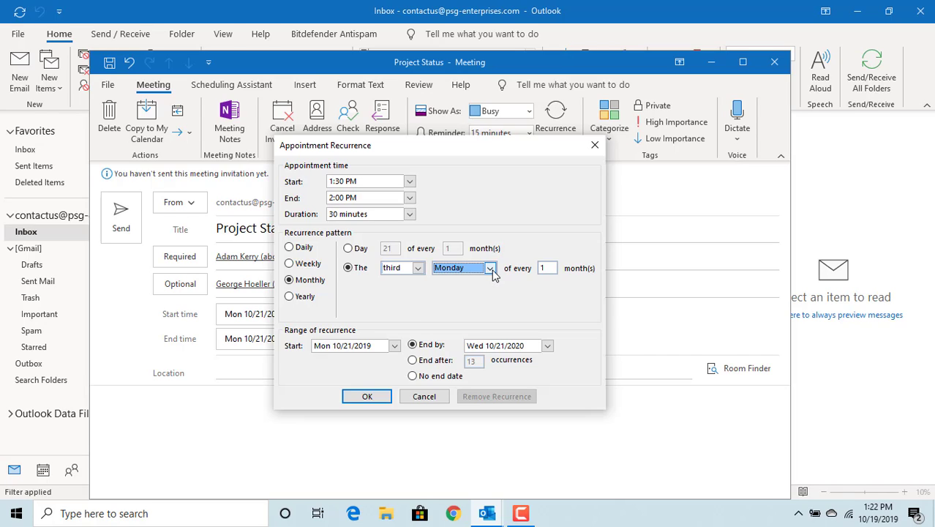
Switch the recurrence to yearly on the third Monday of October, viewing the available ordinal and weekday choices
{"action": "left_click", "coordinate": [290, 299]}
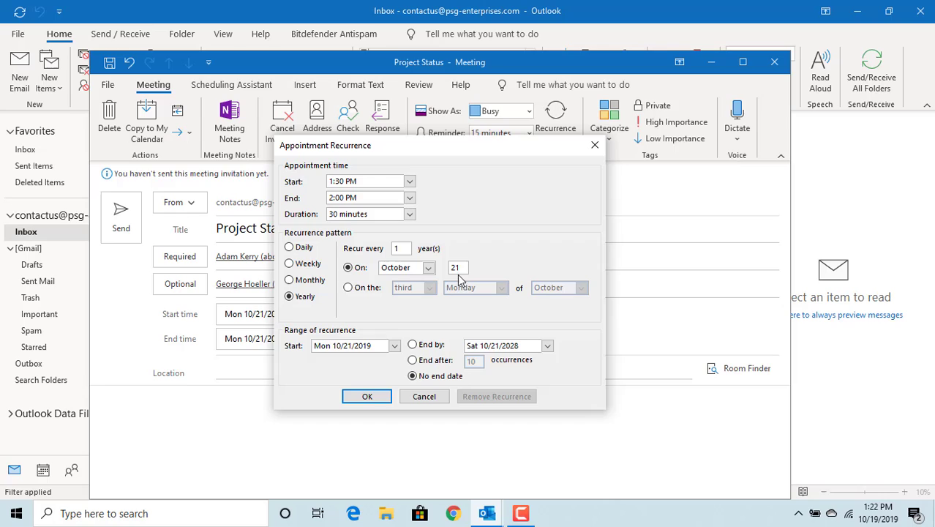
{"action": "left_click", "coordinate": [351, 287]}
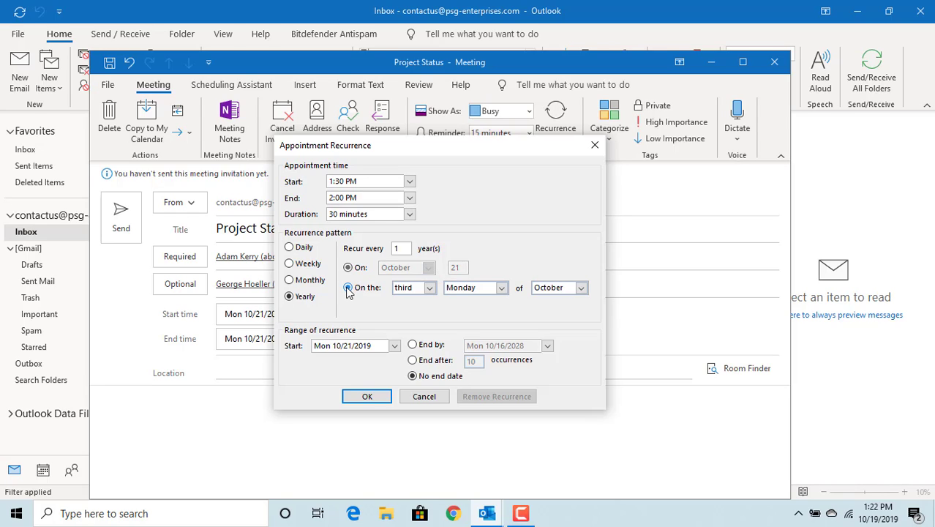
{"action": "left_click", "coordinate": [429, 288]}
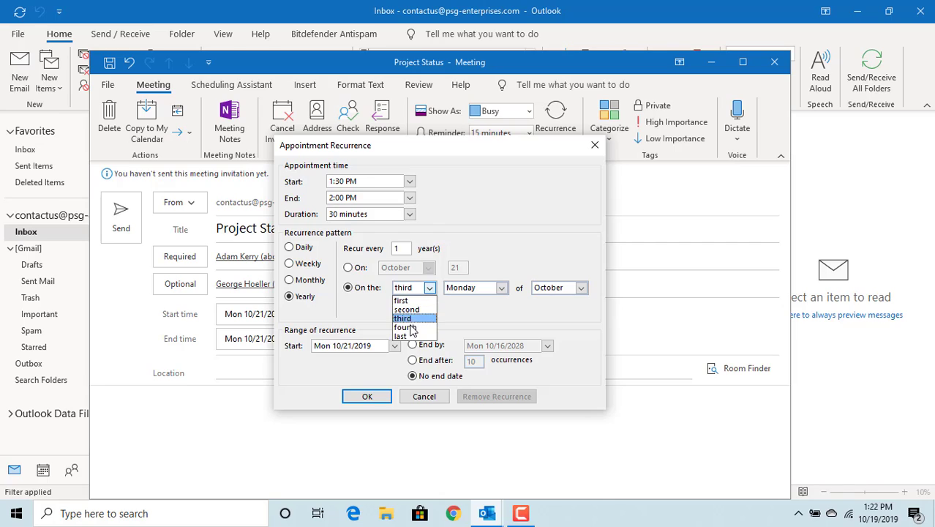
{"action": "left_click", "coordinate": [432, 288]}
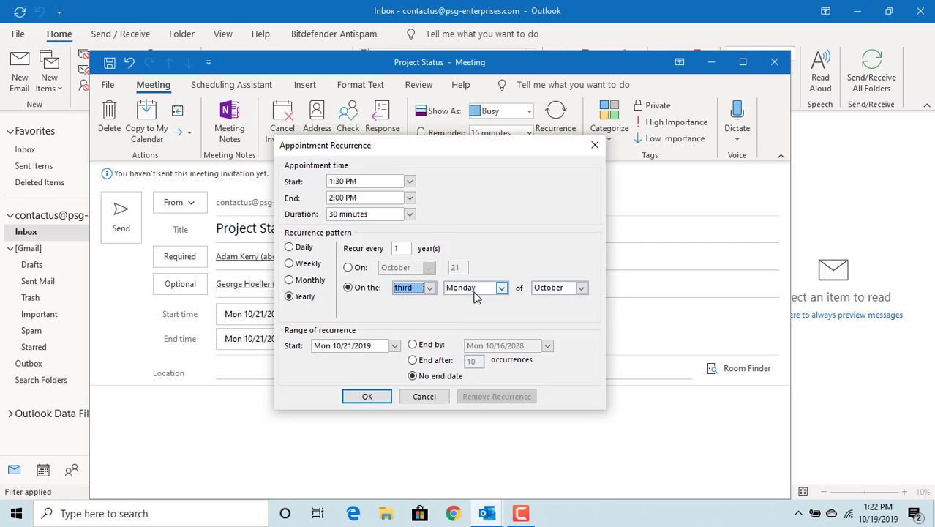
{"action": "left_click", "coordinate": [501, 287]}
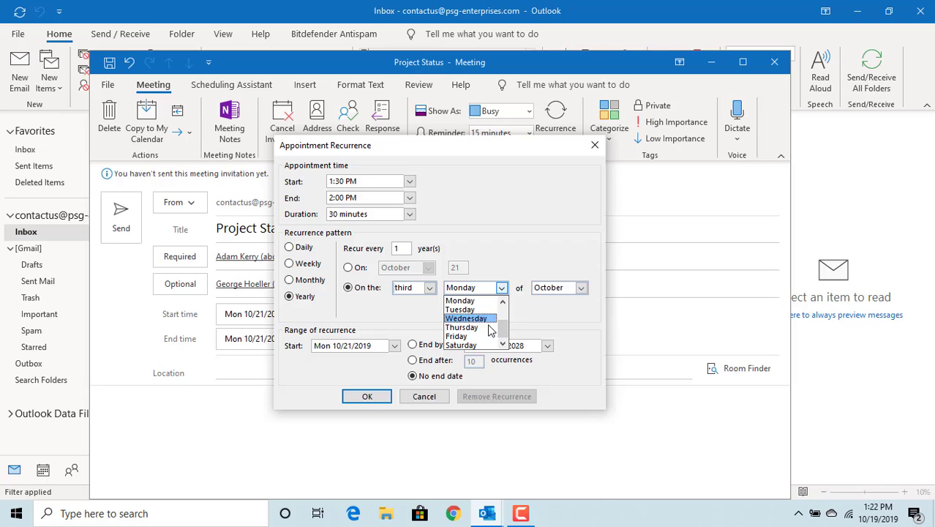
{"action": "left_click", "coordinate": [503, 290]}
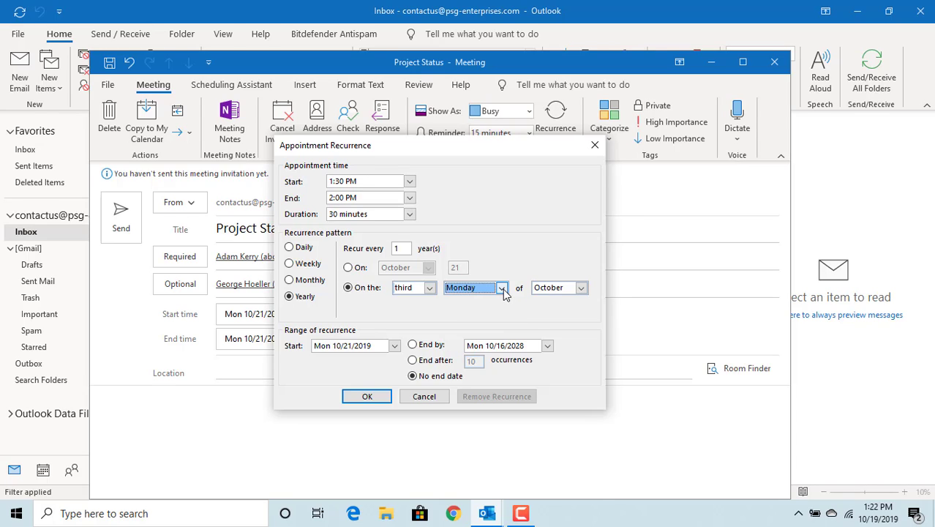
Set the meeting to recur weekly on Monday with no end date and apply the recurrence
{"action": "left_click", "coordinate": [580, 289]}
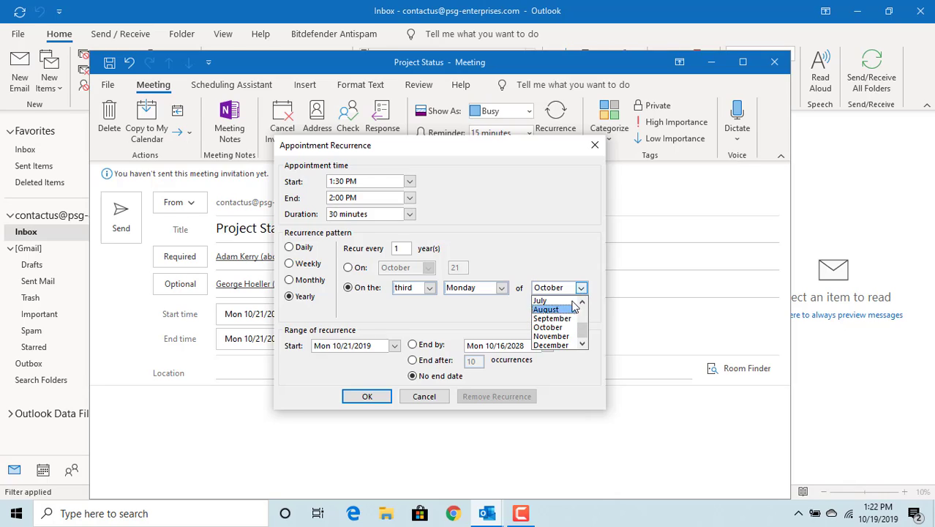
{"action": "left_click", "coordinate": [581, 293]}
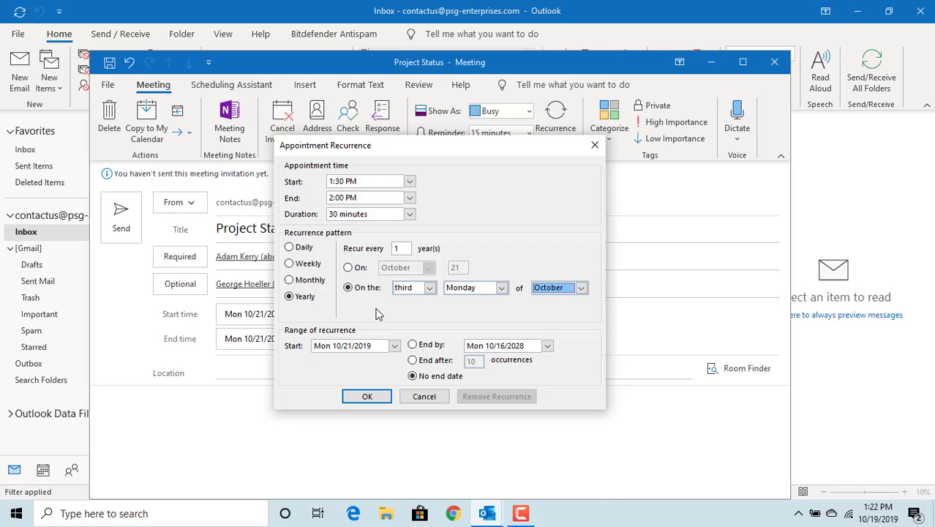
{"action": "left_click", "coordinate": [290, 266]}
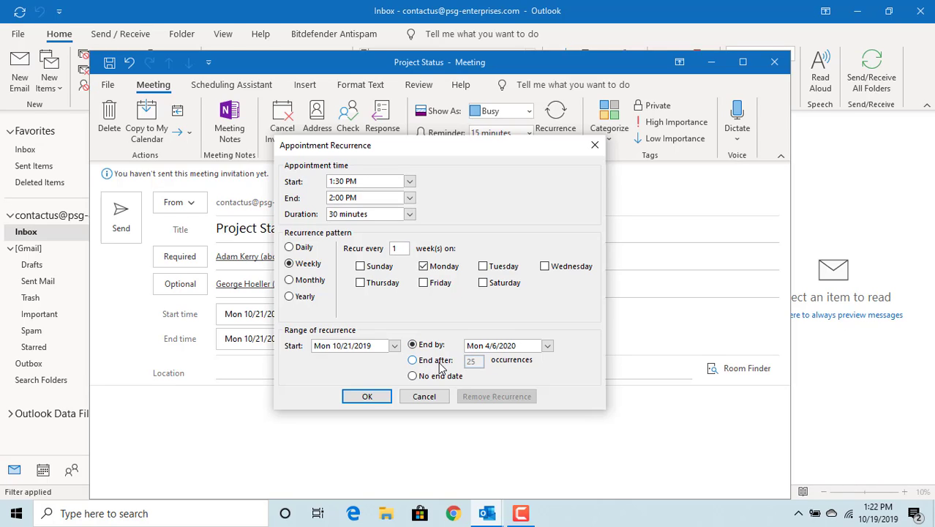
{"action": "left_click", "coordinate": [412, 376]}
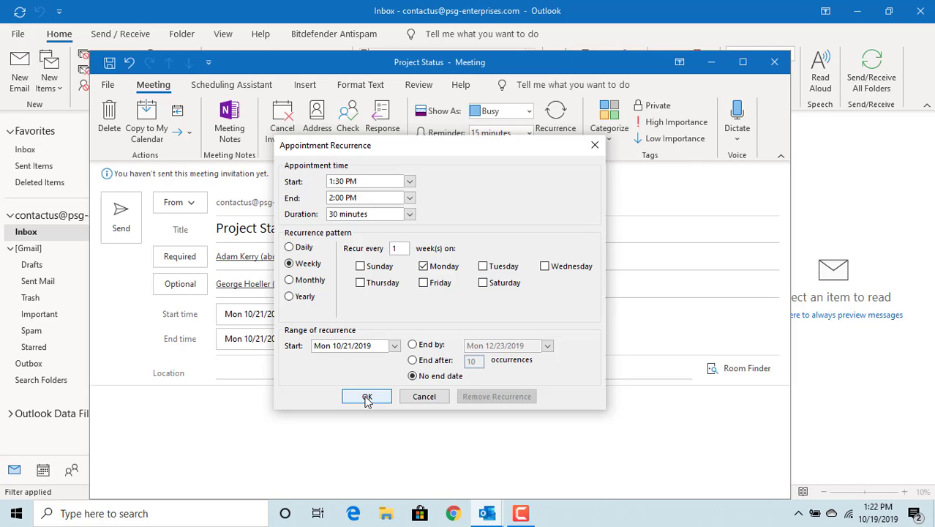
{"action": "left_click", "coordinate": [367, 398]}
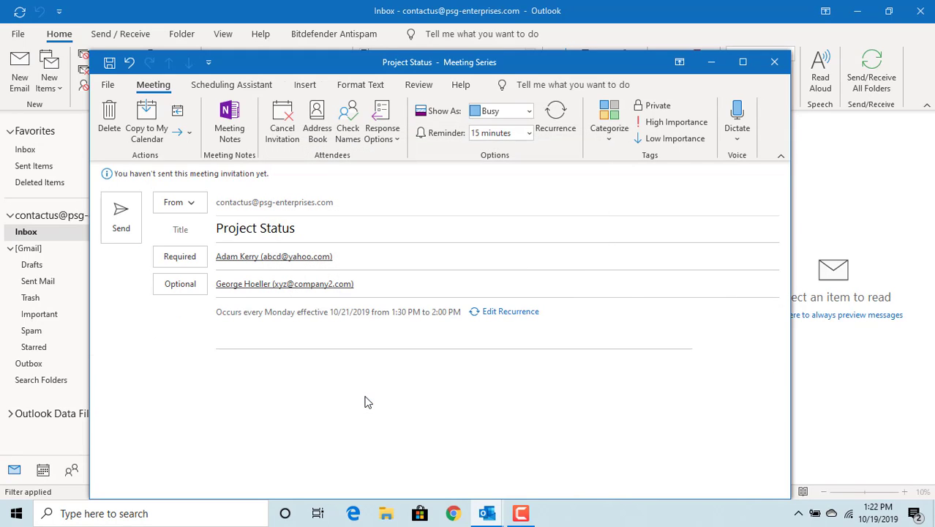
Examine the meeting's location field, the message body and the recent files available for attaching
{"action": "left_click", "coordinate": [232, 343]}
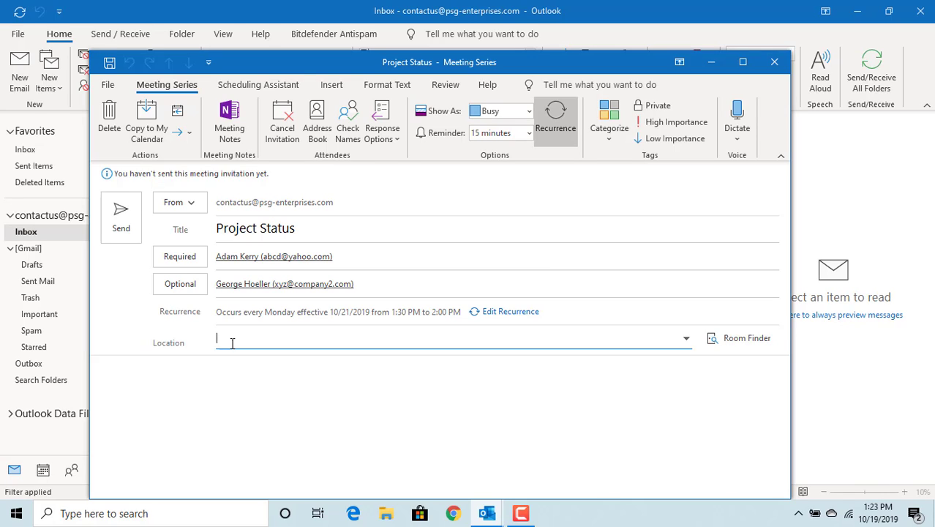
{"action": "left_click", "coordinate": [124, 375]}
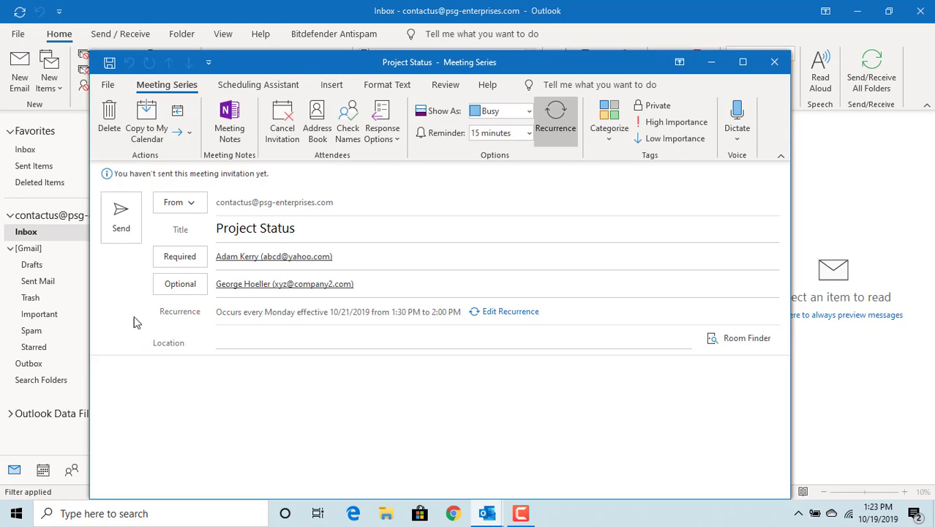
{"action": "left_click", "coordinate": [332, 85]}
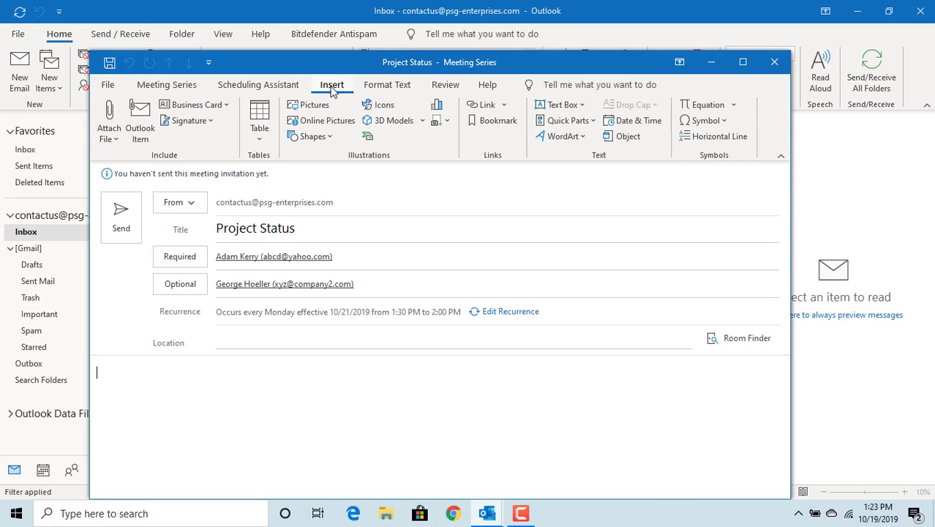
{"action": "left_click", "coordinate": [112, 141]}
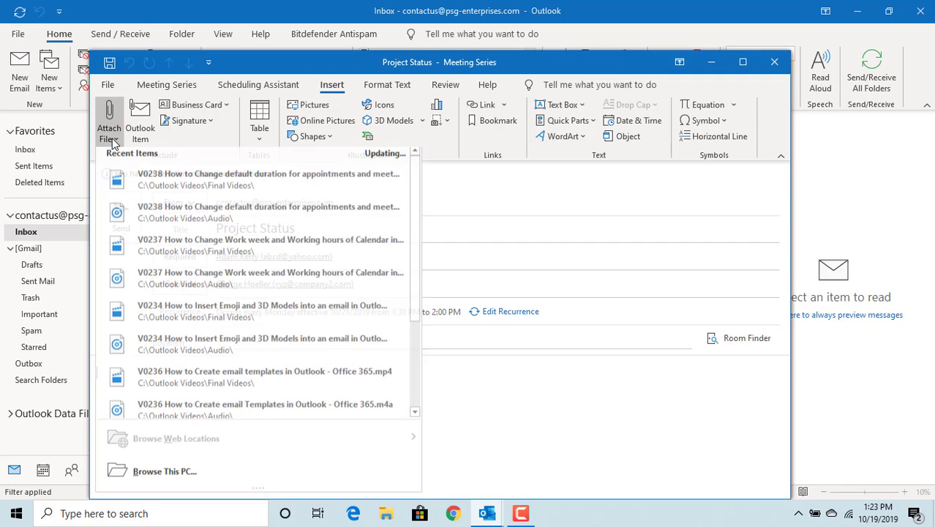
{"action": "left_click", "coordinate": [111, 140]}
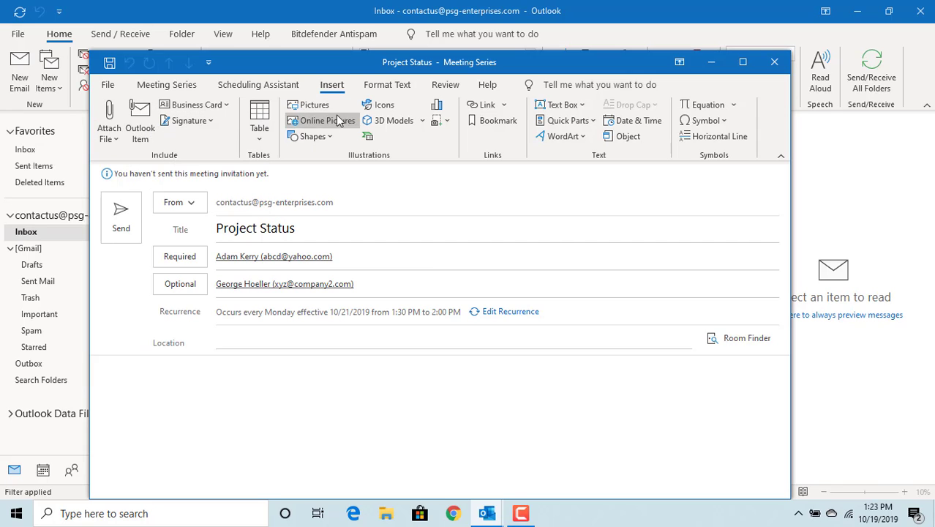
Try a 10-minute reminder for the meeting and set it back to 15 minutes
{"action": "left_click", "coordinate": [169, 85]}
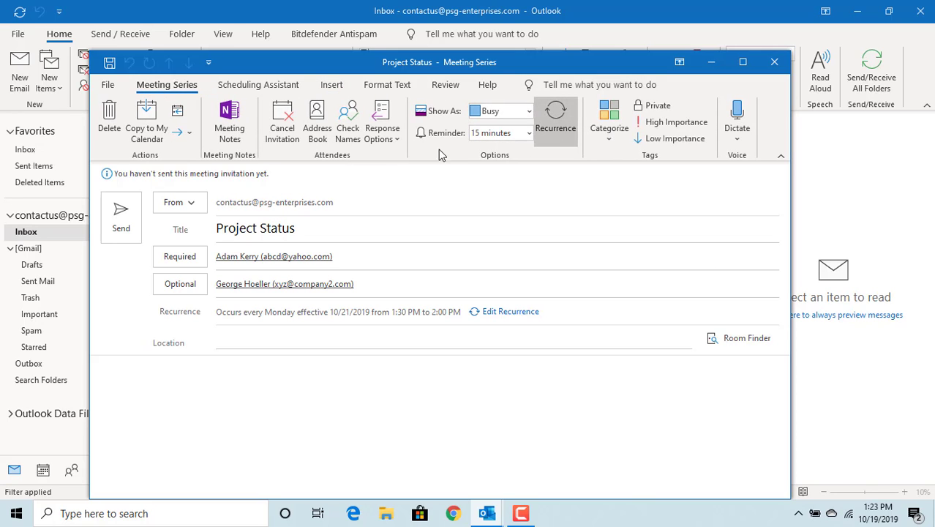
{"action": "left_click", "coordinate": [529, 135]}
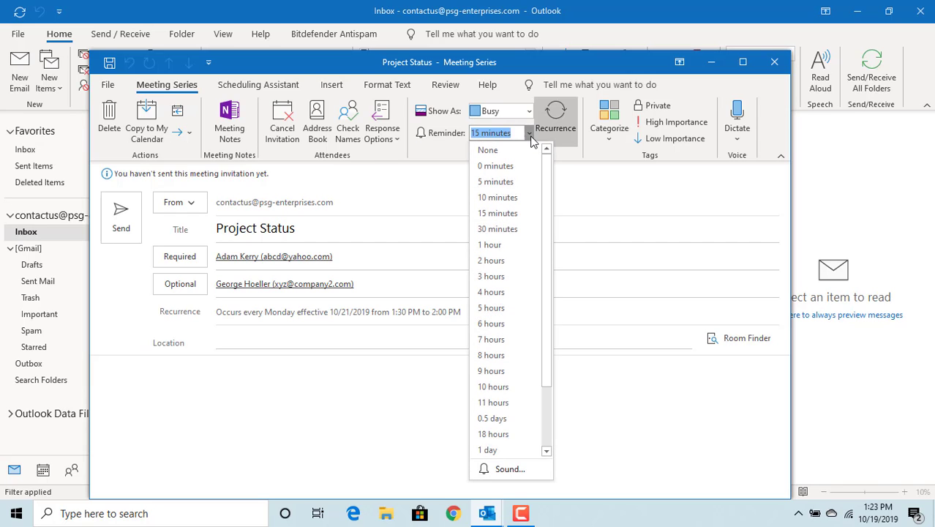
{"action": "left_click", "coordinate": [497, 199]}
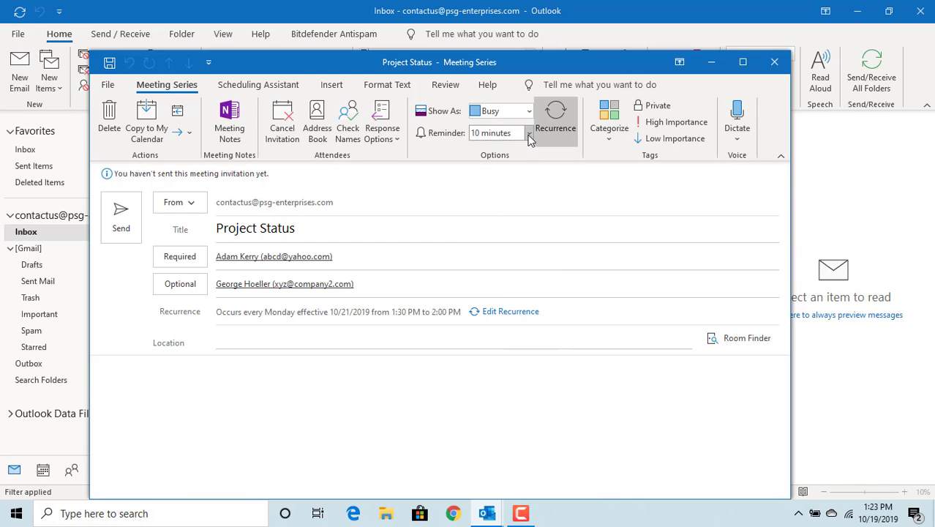
{"action": "left_click", "coordinate": [528, 135]}
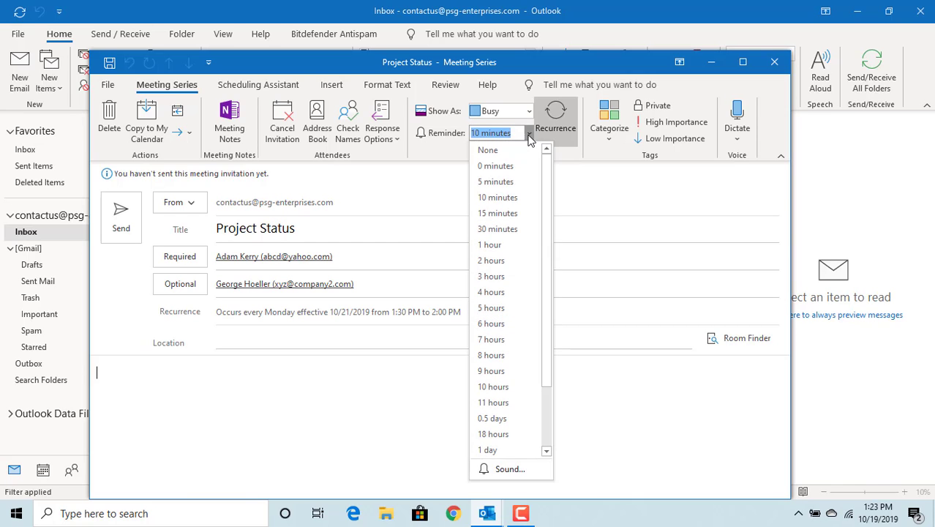
{"action": "left_click", "coordinate": [497, 213]}
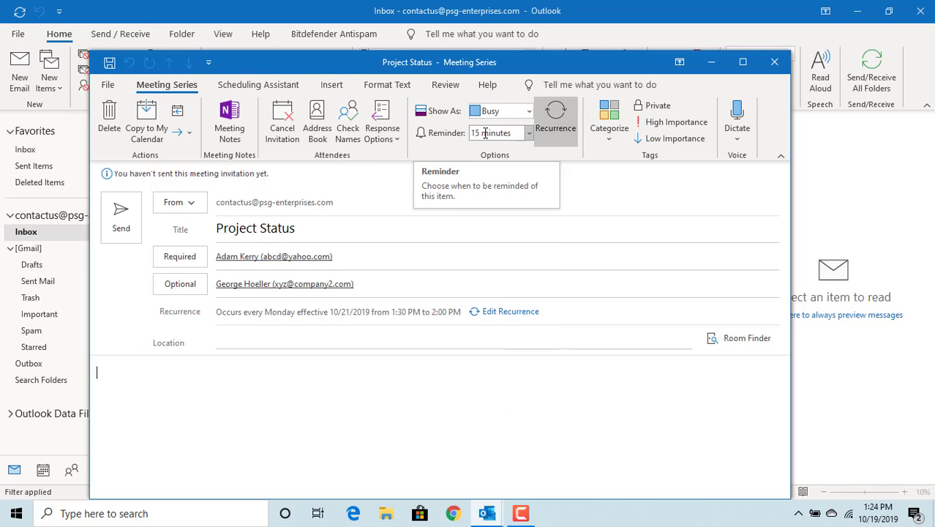
Try turning the meeting reminder off with None and restore it to 15 minutes
{"action": "left_click", "coordinate": [530, 136]}
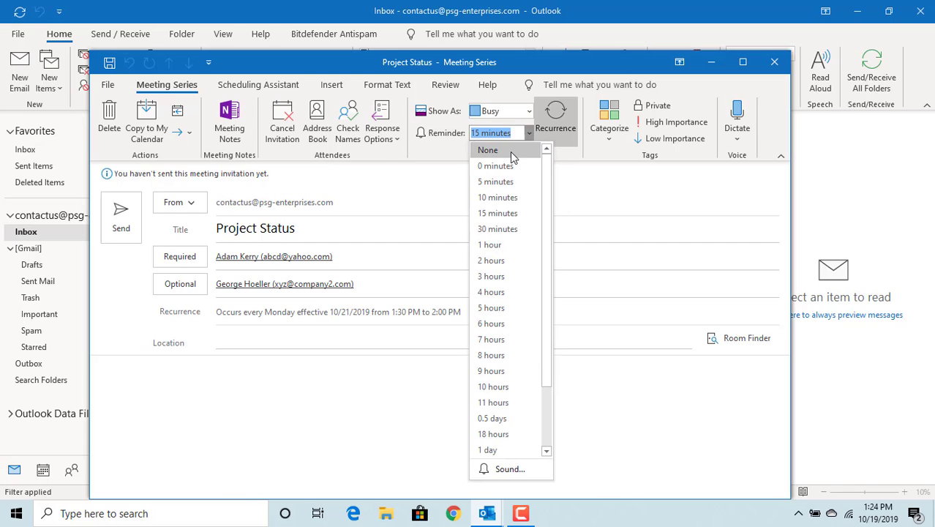
{"action": "left_click", "coordinate": [510, 151]}
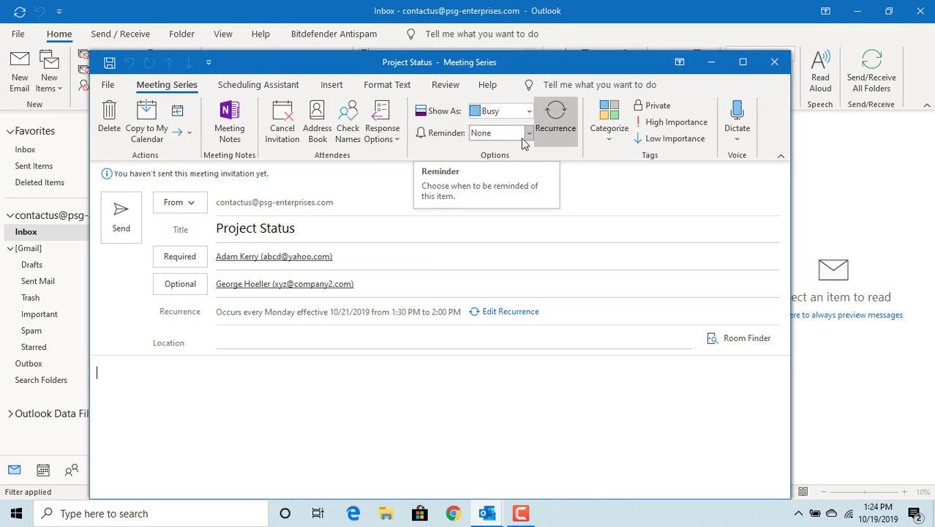
{"action": "left_click", "coordinate": [528, 133]}
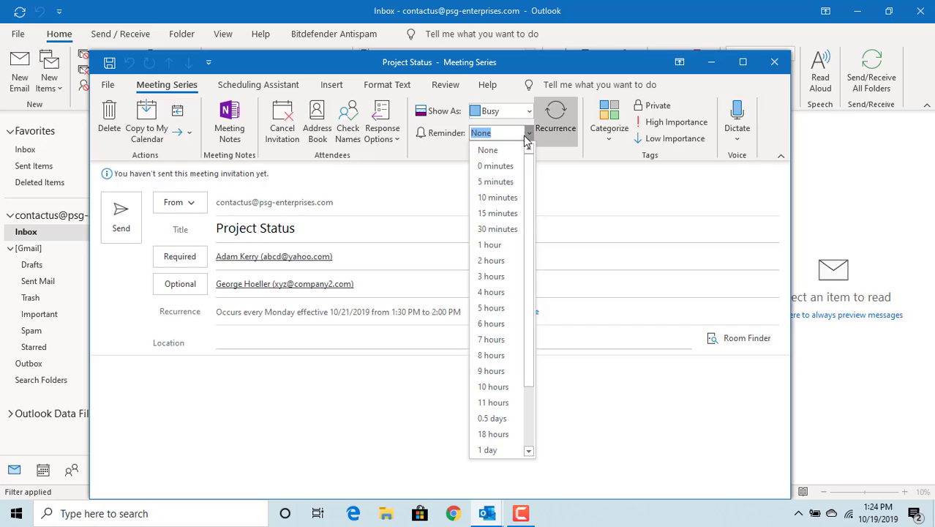
{"action": "left_click", "coordinate": [504, 214]}
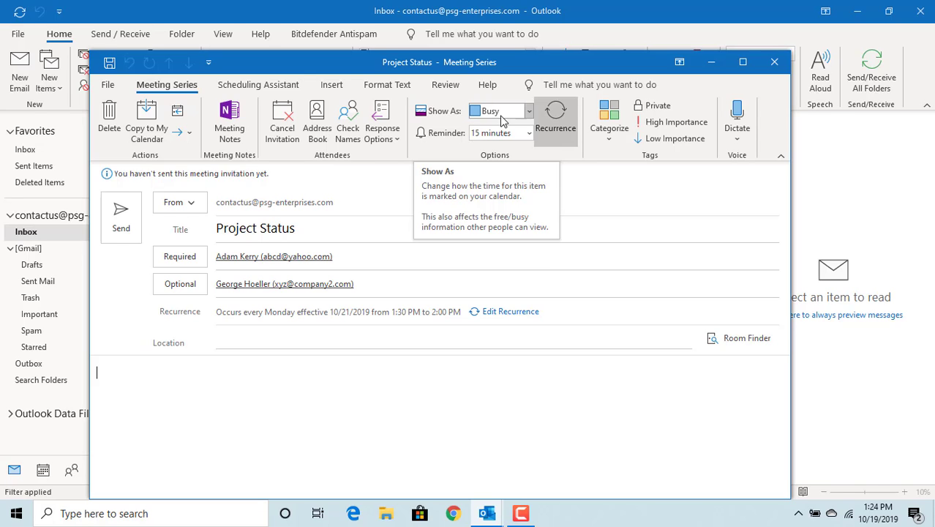
Review the availability statuses the meeting can show on the calendar and the attendee response options
{"action": "left_click", "coordinate": [529, 114]}
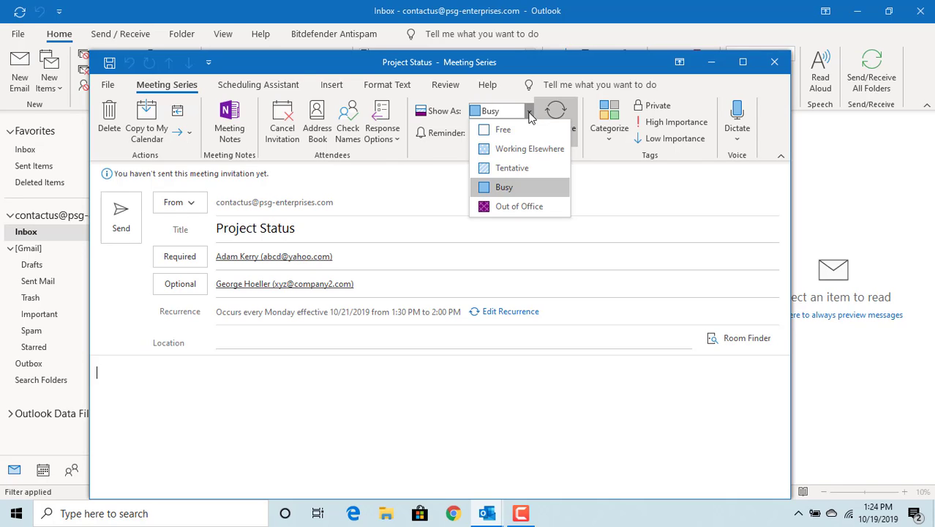
{"action": "left_click", "coordinate": [531, 117]}
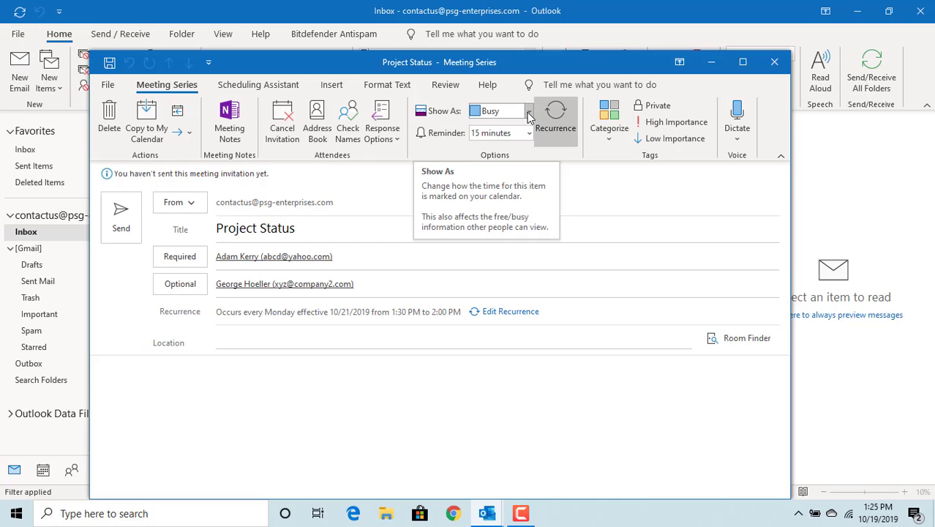
{"action": "left_click", "coordinate": [389, 138]}
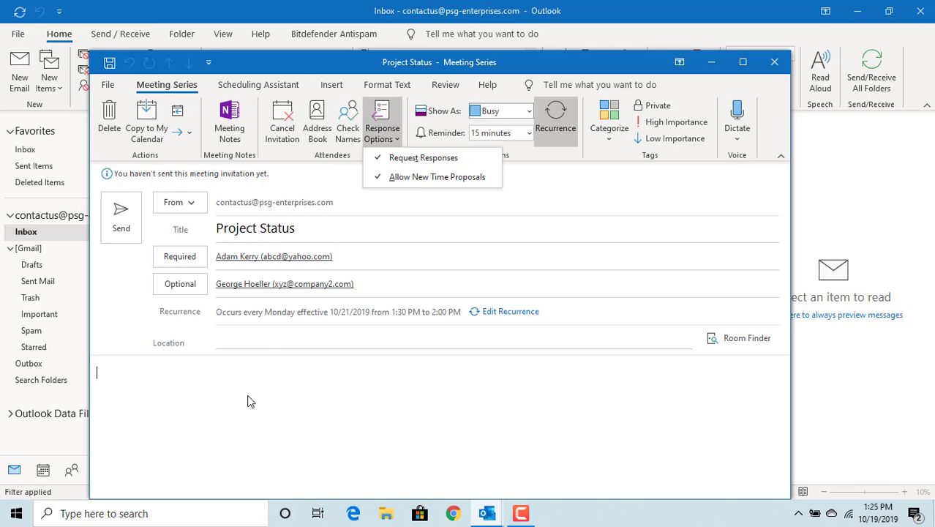
{"action": "left_click", "coordinate": [345, 403]}
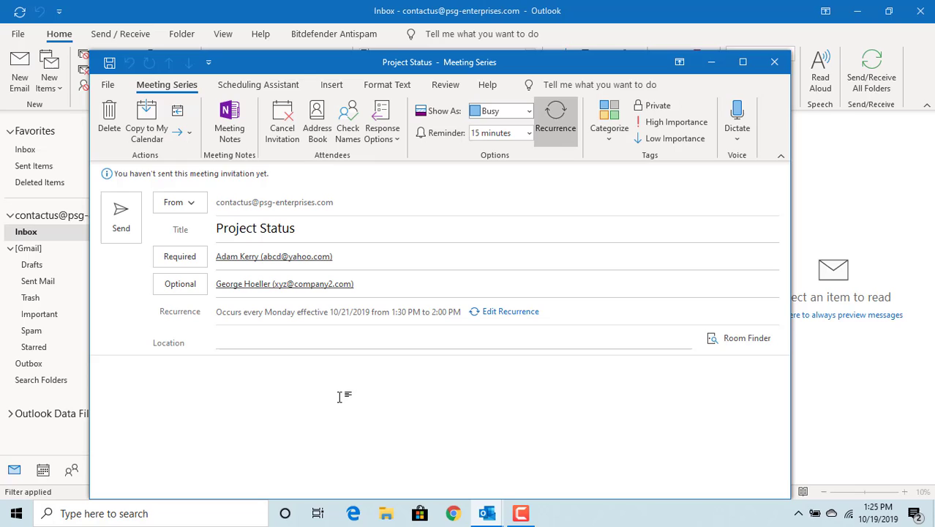